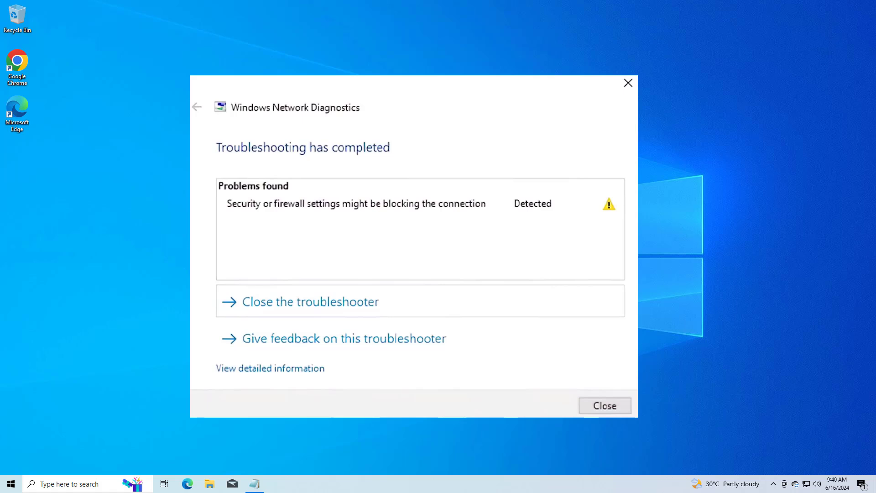
Dismiss the Network Diagnostics report about firewall settings possibly blocking the connection
{"action": "key", "text": "Escape"}
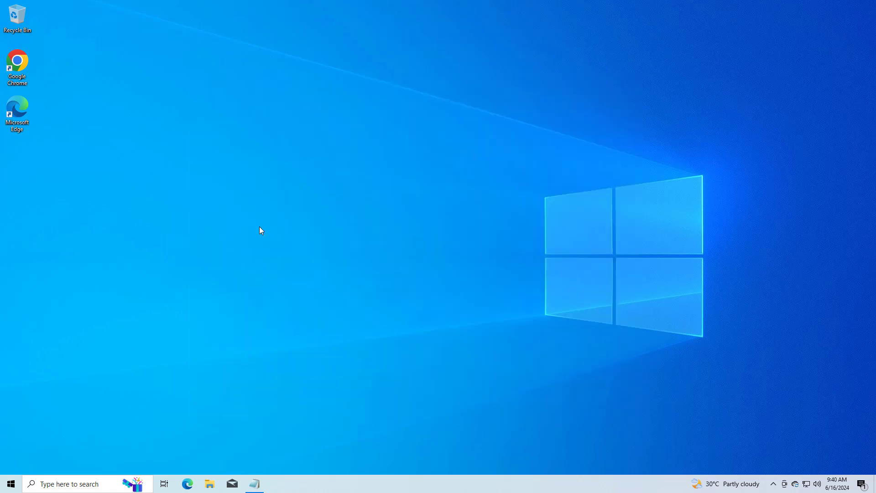
Launch Command Prompt as administrator from a 'cm' search, approving the UAC prompt
{"action": "left_click", "coordinate": [78, 483]}
{"action": "type", "text": "cmd"}
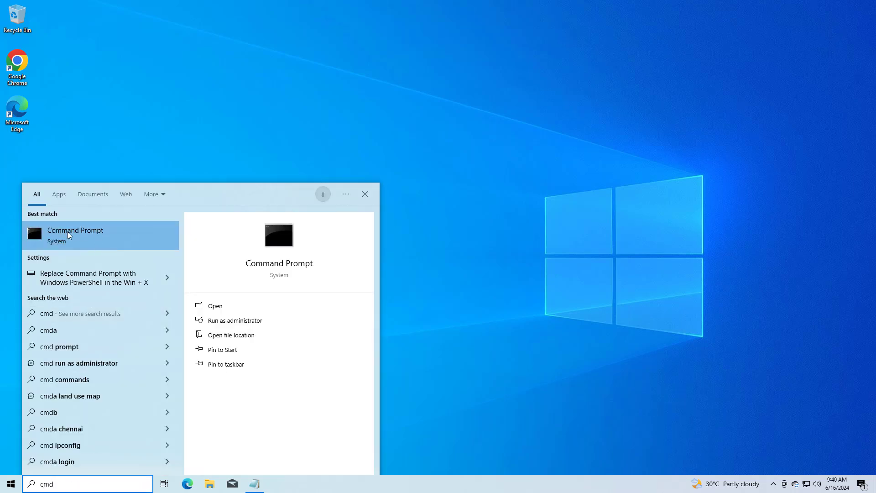
{"action": "right_click", "coordinate": [97, 231]}
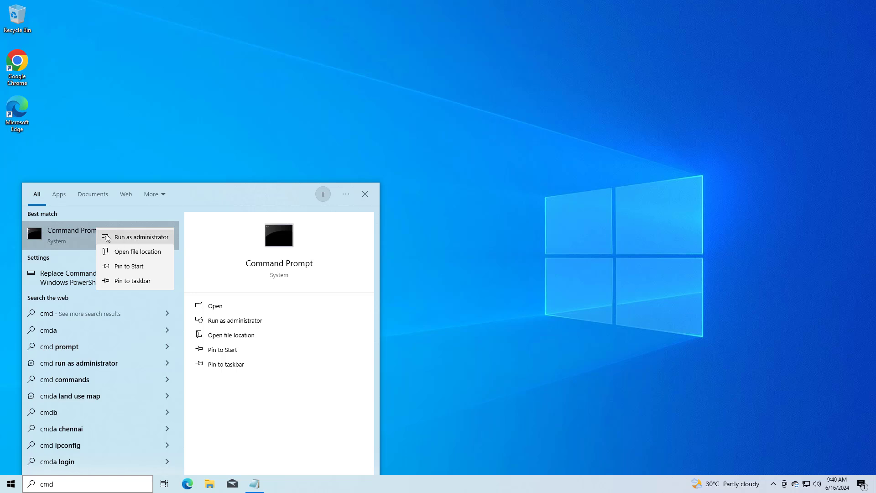
{"action": "left_click", "coordinate": [139, 239]}
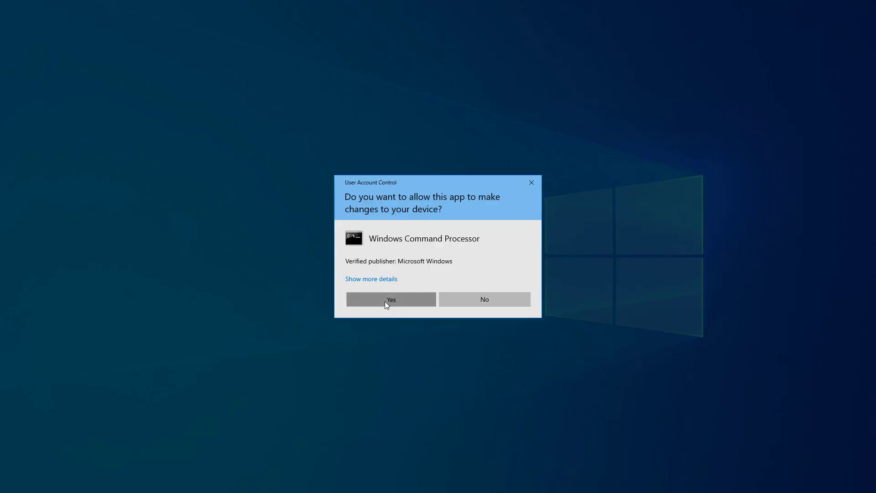
{"action": "left_click", "coordinate": [386, 300]}
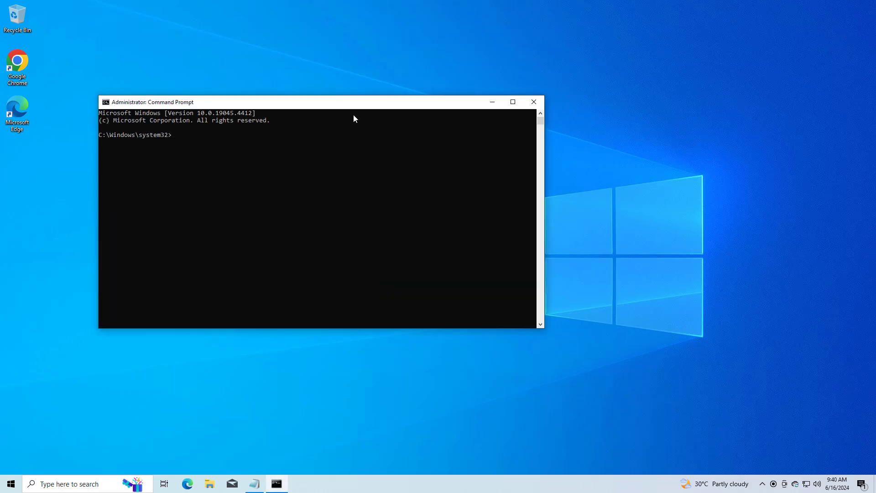
Copy the 'netsh advfirewall reset' line from the Notepad note
{"action": "left_click_drag", "start_coordinate": [351, 105], "coordinate": [479, 124]}
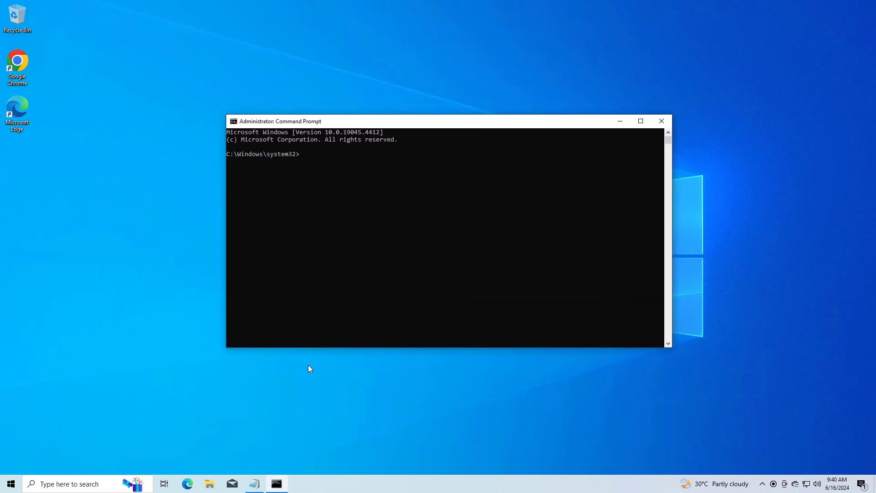
{"action": "left_click", "coordinate": [255, 483]}
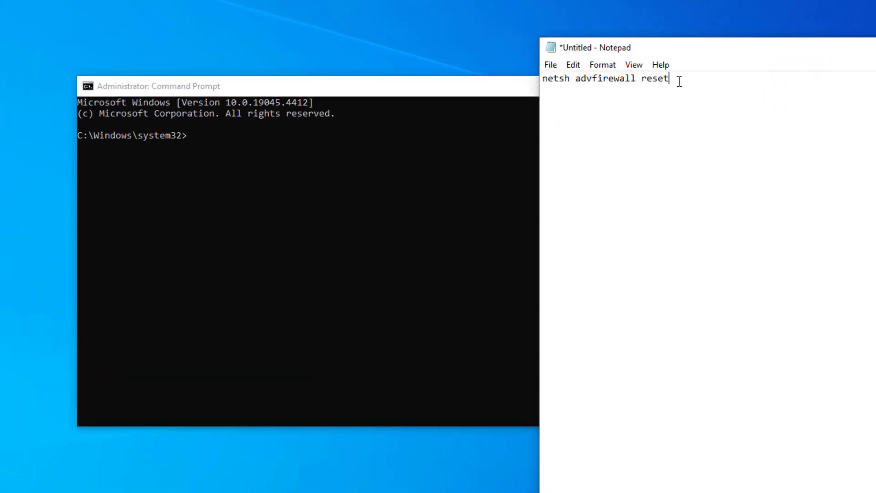
{"action": "left_click_drag", "start_coordinate": [679, 81], "coordinate": [537, 73]}
{"action": "right_click", "coordinate": [554, 79]}
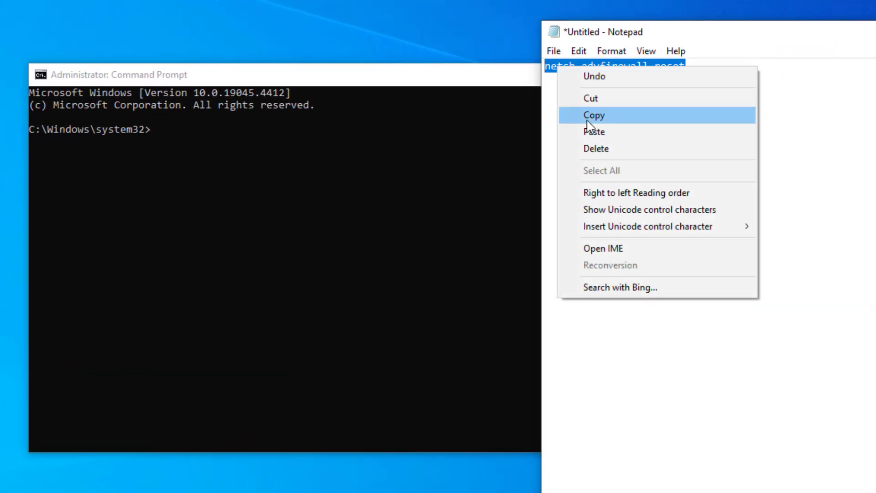
{"action": "left_click", "coordinate": [598, 116]}
Paste and run netsh advfirewall reset in the administrator console
{"action": "left_click", "coordinate": [456, 85]}
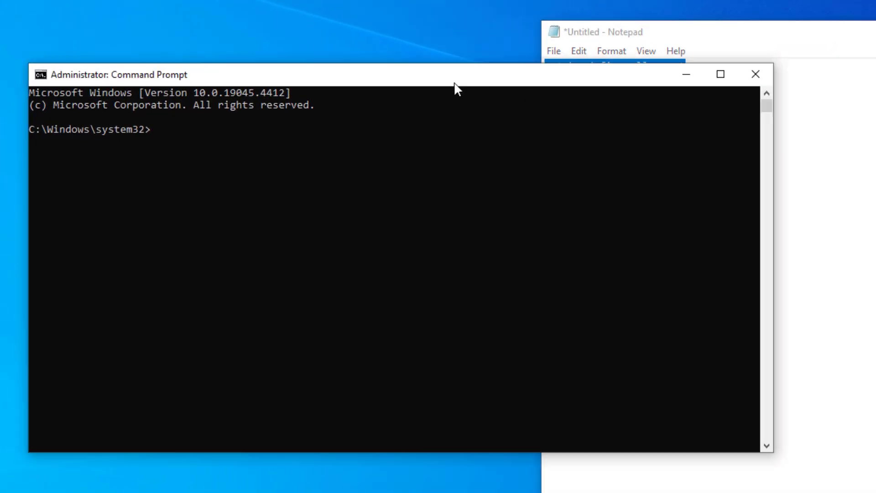
{"action": "right_click", "coordinate": [466, 77]}
{"action": "mouse_move", "coordinate": [499, 194]}
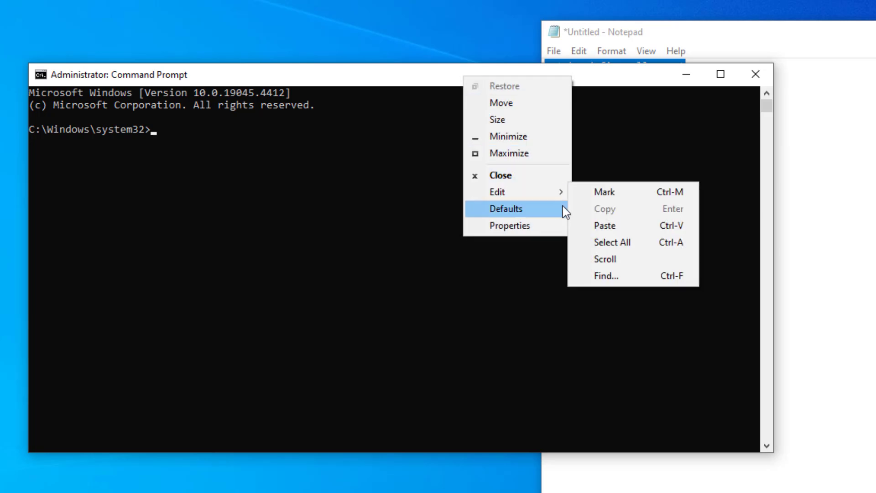
{"action": "left_click", "coordinate": [605, 226]}
{"action": "key", "text": "Return"}
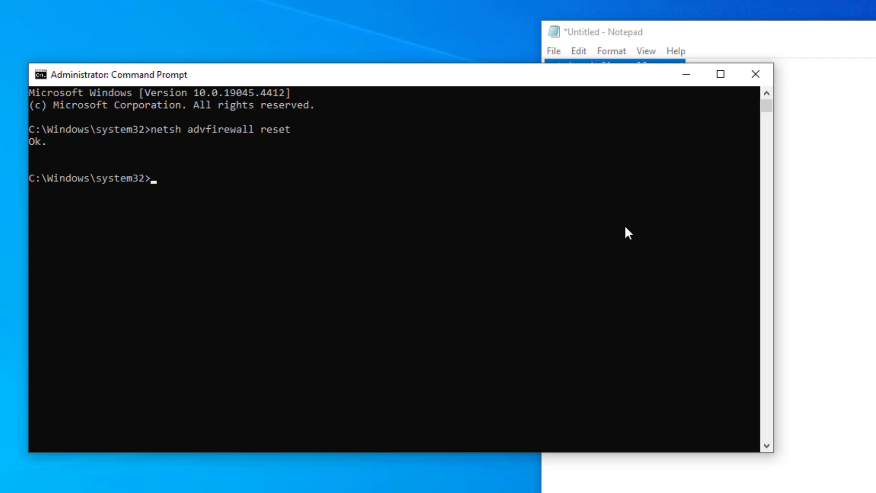
Exit the console and close Notepad without saving the note
{"action": "type", "text": "exit"}
{"action": "key", "text": "Return"}
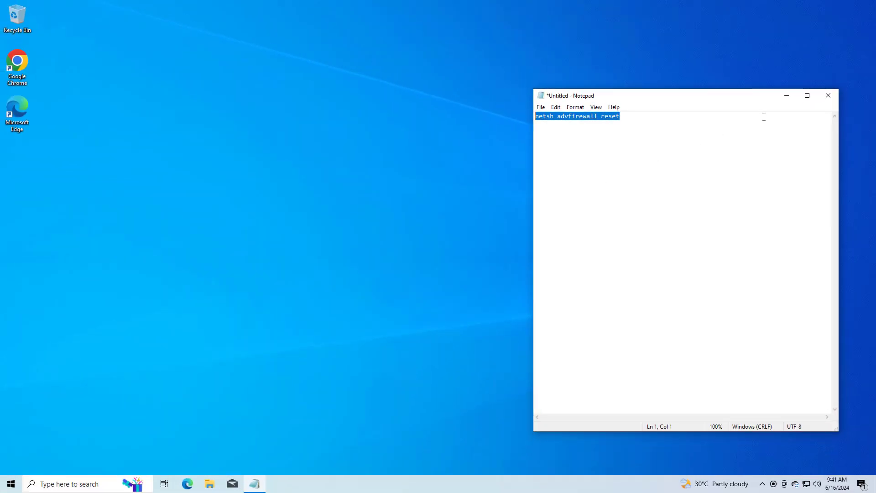
{"action": "left_click", "coordinate": [828, 95]}
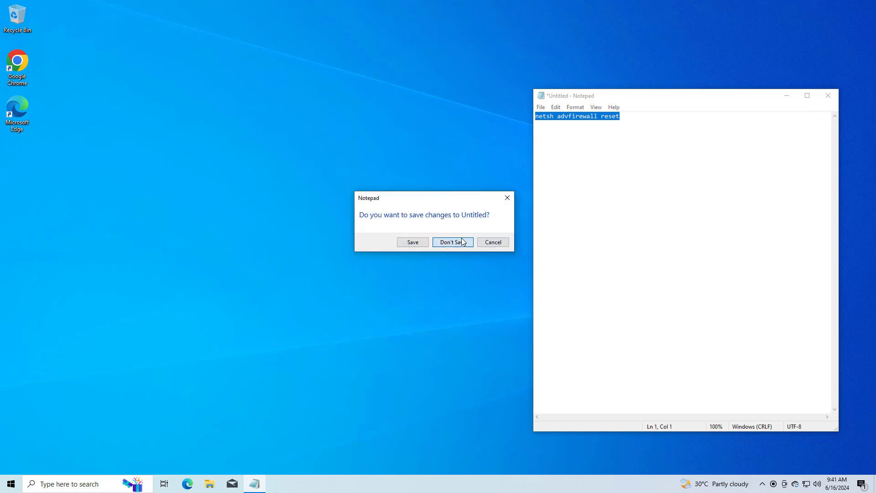
{"action": "left_click", "coordinate": [463, 242]}
Open and dismiss the Start power options, then begin a new app search
{"action": "left_click", "coordinate": [11, 480]}
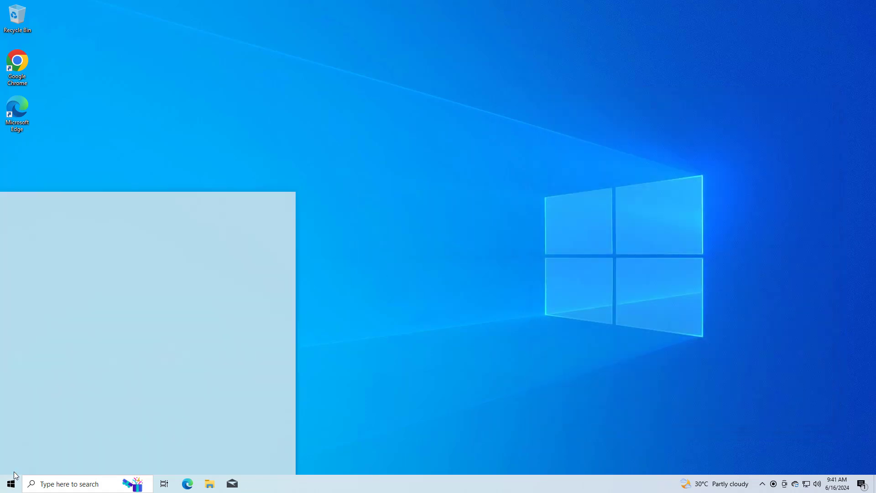
{"action": "left_click", "coordinate": [10, 461]}
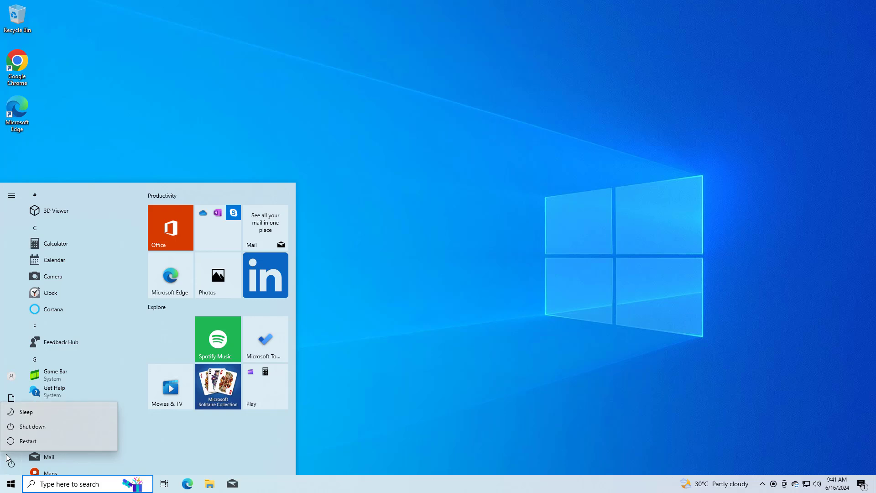
{"action": "left_click", "coordinate": [44, 440]}
{"action": "left_click", "coordinate": [73, 483]}
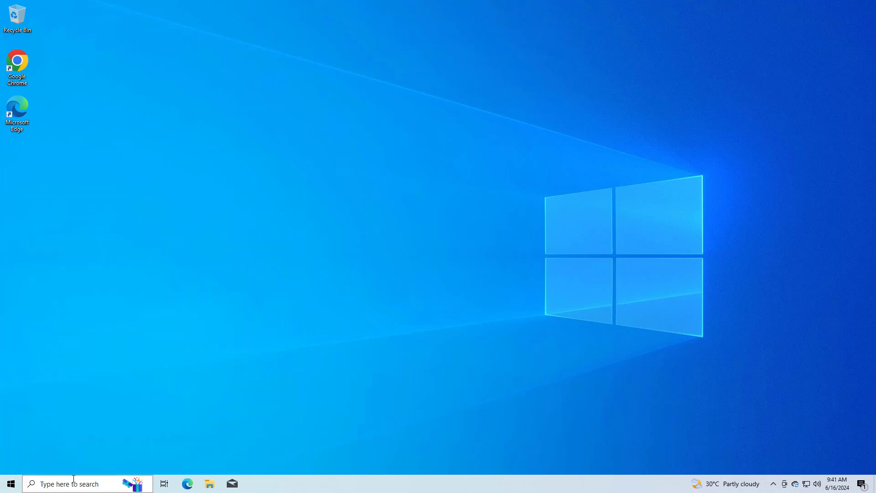
Open Control Panel from a 'control' search, switch to Large icons, and open Windows Defender Firewall
{"action": "type", "text": "c"}
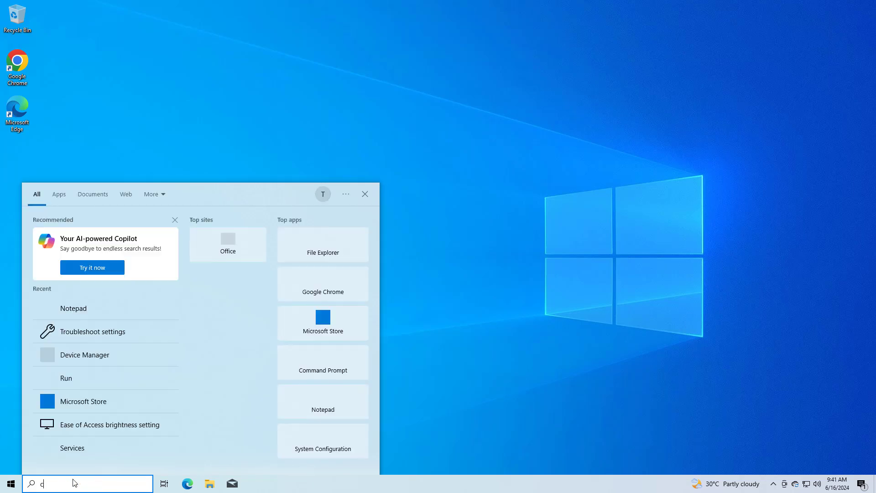
{"action": "type", "text": "ontrol"}
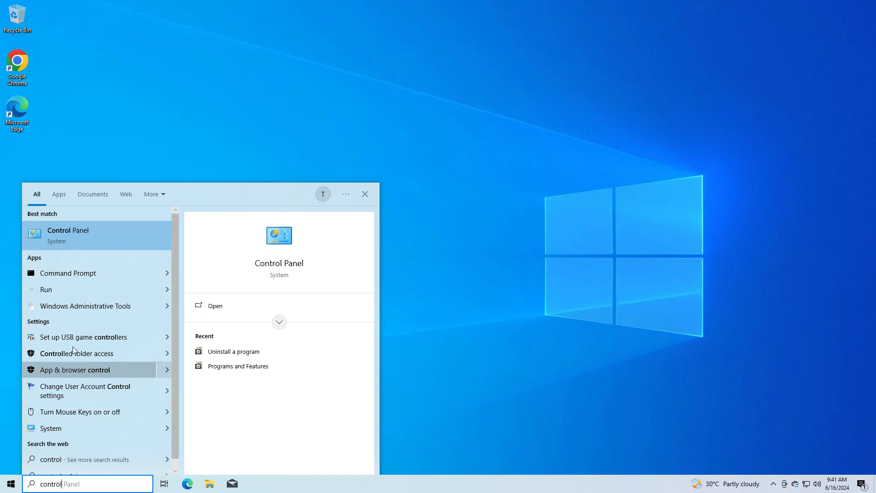
{"action": "left_click", "coordinate": [72, 231]}
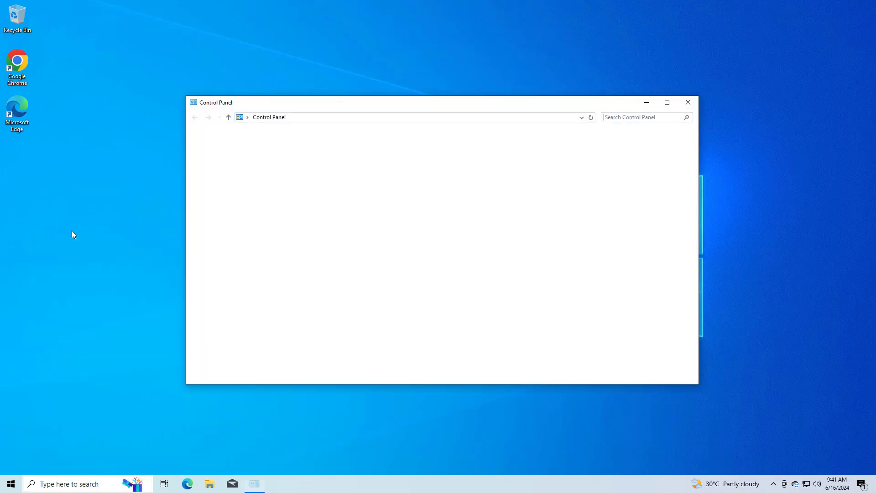
{"action": "left_click", "coordinate": [581, 140]}
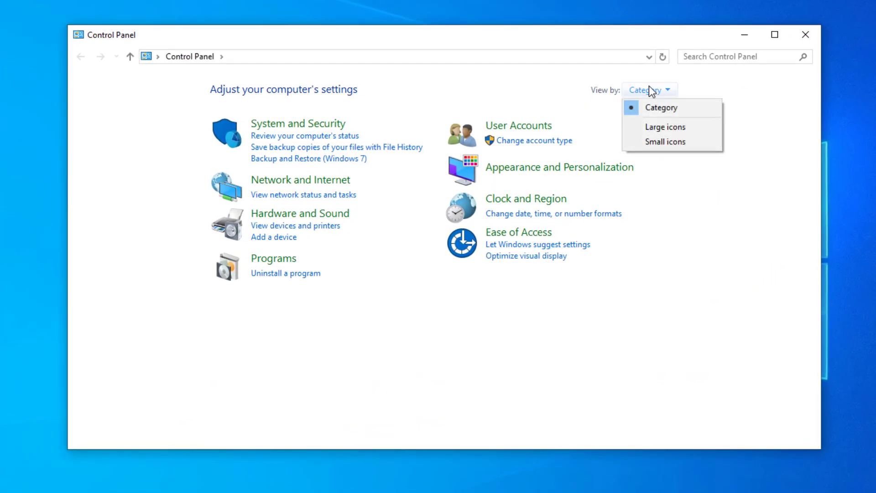
{"action": "left_click", "coordinate": [685, 129]}
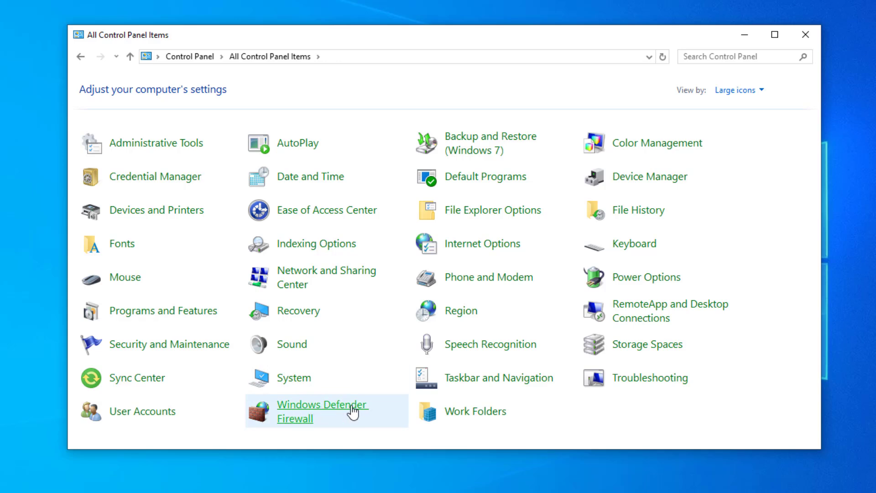
{"action": "left_click", "coordinate": [297, 405]}
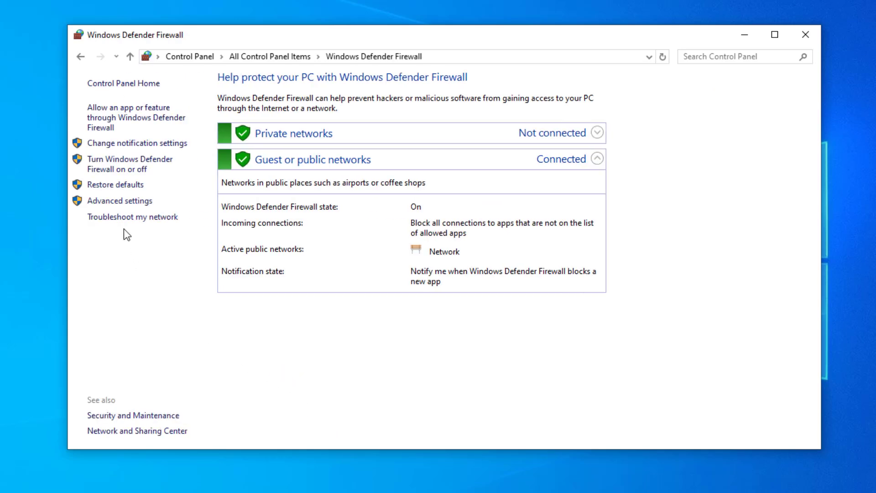
Restore the firewall's default settings from the Restore defaults page, confirming with Yes
{"action": "left_click", "coordinate": [117, 186]}
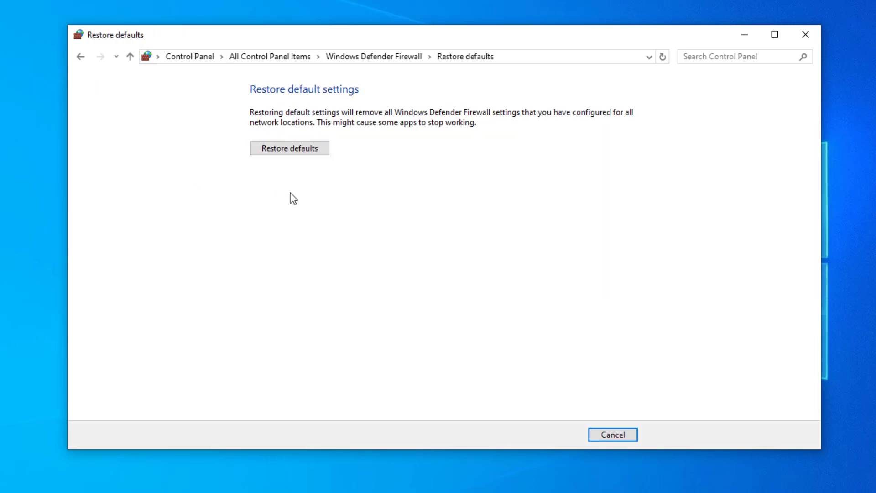
{"action": "left_click", "coordinate": [281, 148]}
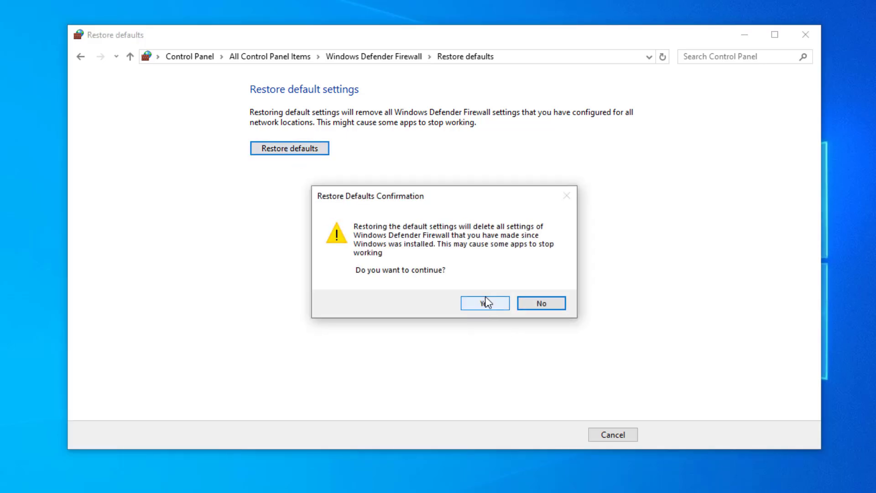
{"action": "left_click", "coordinate": [485, 302]}
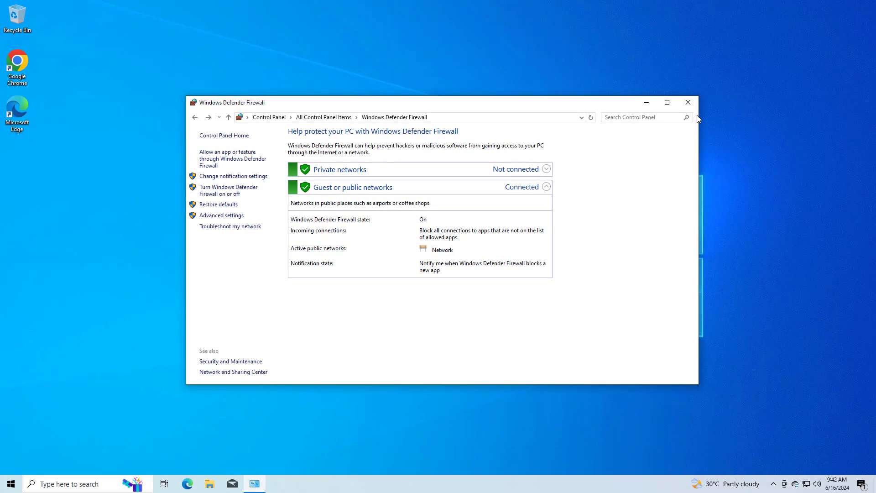
Close the firewall window and restart Windows from the Start power menu
{"action": "left_click", "coordinate": [688, 102]}
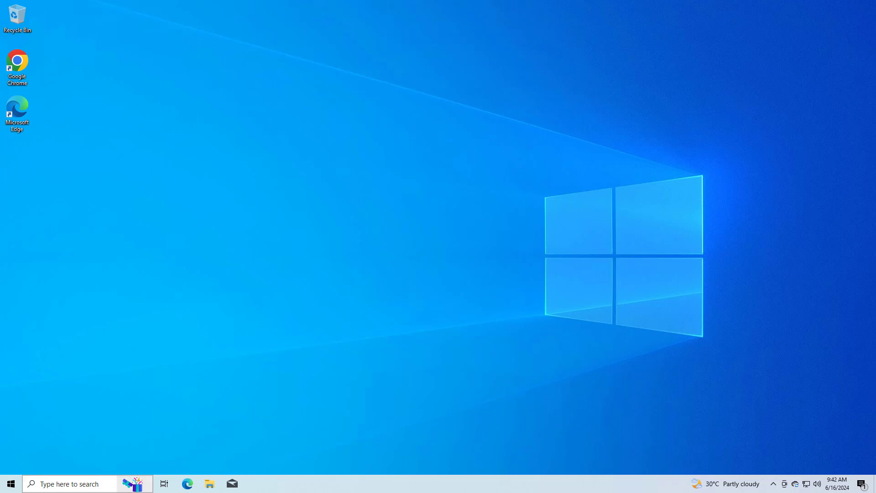
{"action": "left_click", "coordinate": [10, 480]}
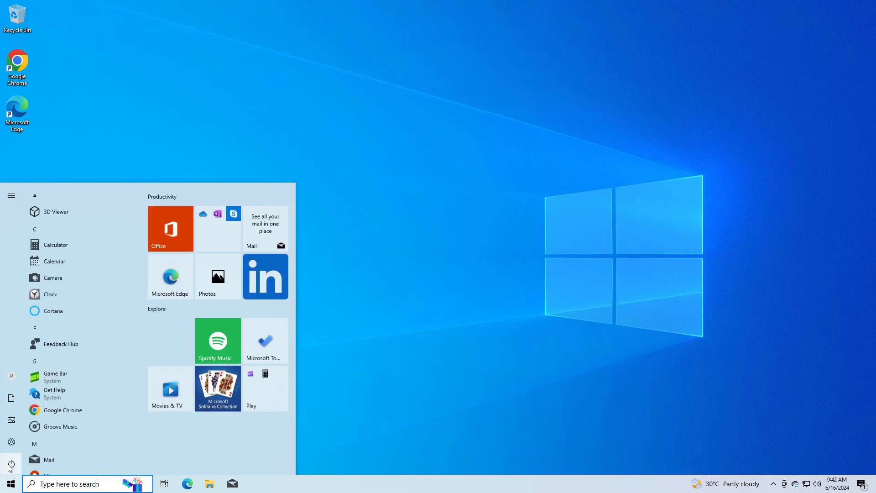
{"action": "left_click", "coordinate": [10, 465]}
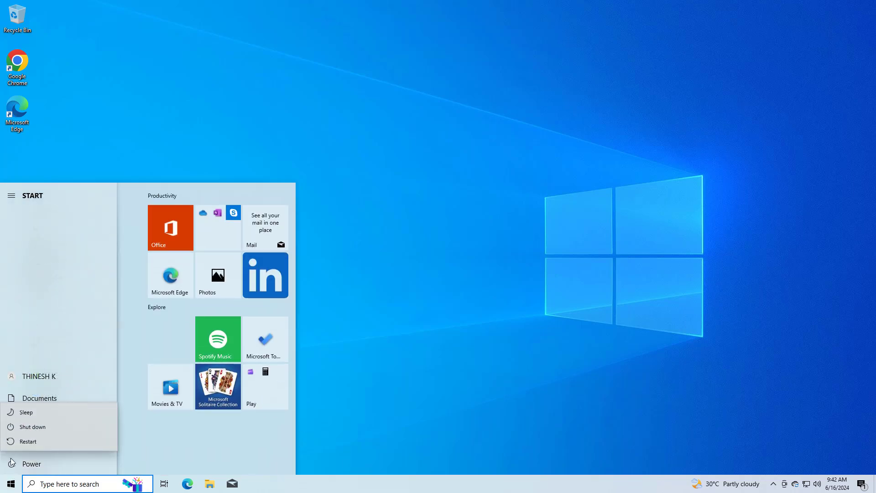
{"action": "left_click", "coordinate": [28, 442]}
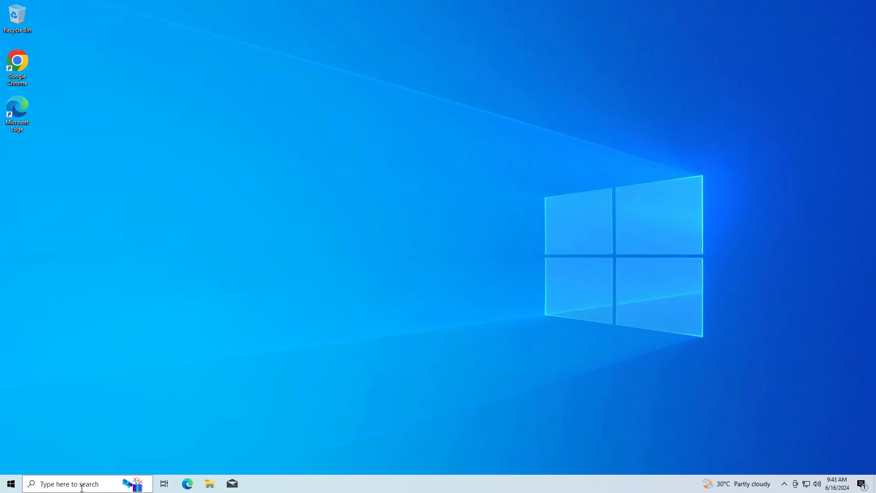
Search 'con', open Control Panel in Large icons view, and open Windows Defender Firewall
{"action": "left_click", "coordinate": [83, 484]}
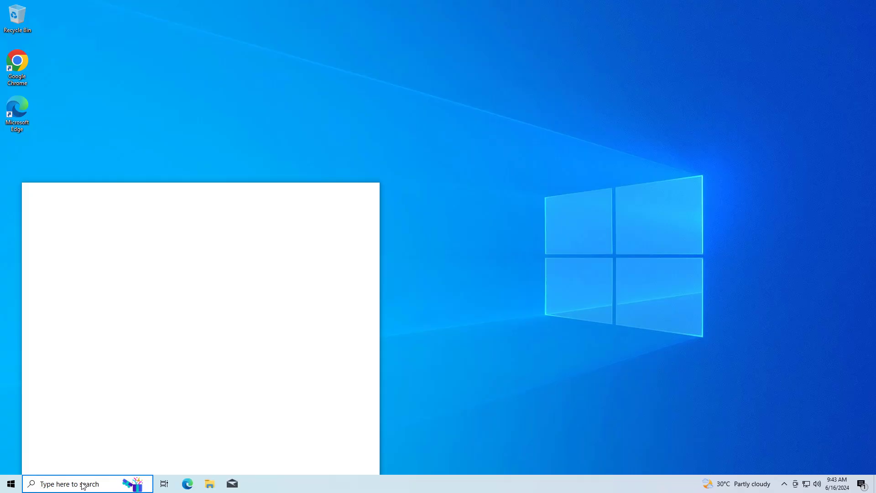
{"action": "type", "text": "control"}
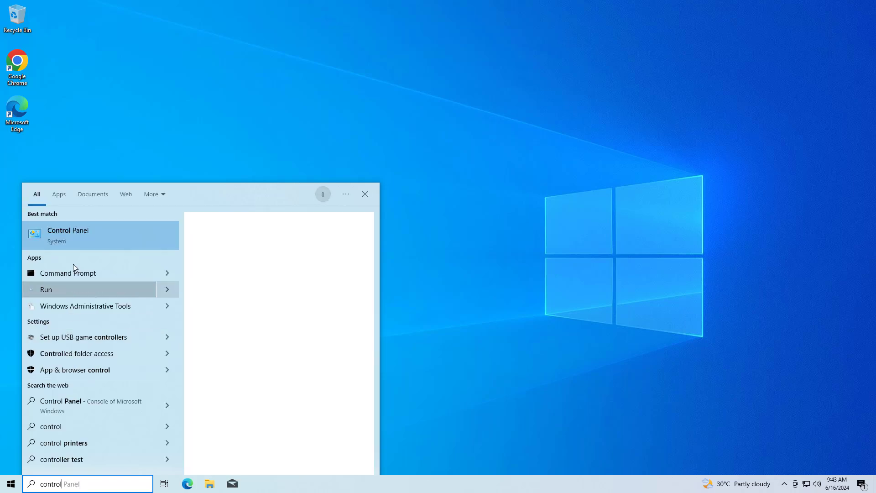
{"action": "left_click", "coordinate": [68, 229]}
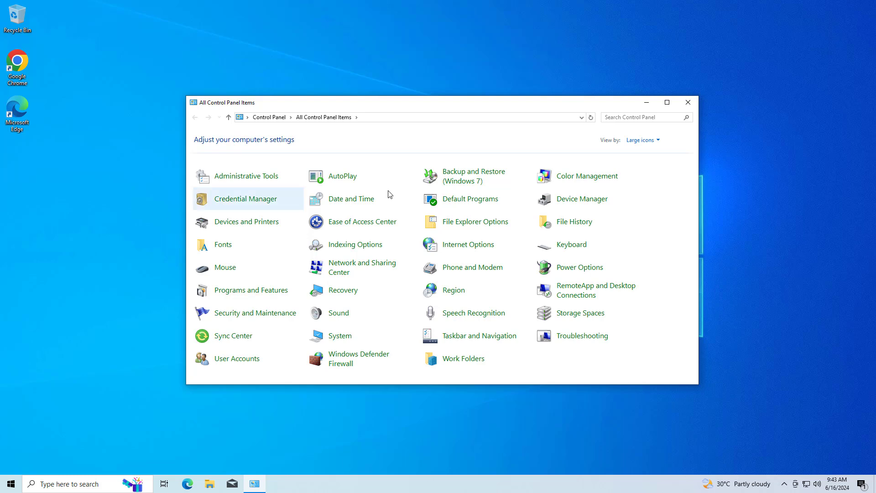
{"action": "left_click", "coordinate": [660, 141]}
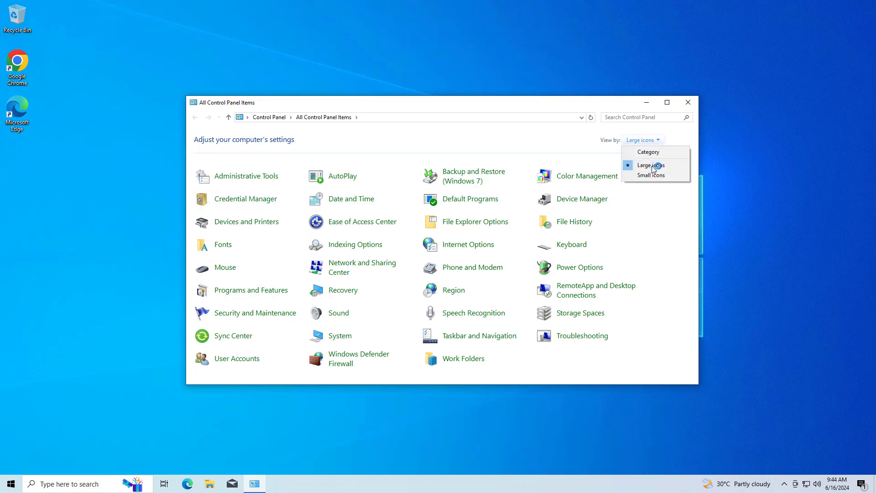
{"action": "left_click", "coordinate": [653, 165]}
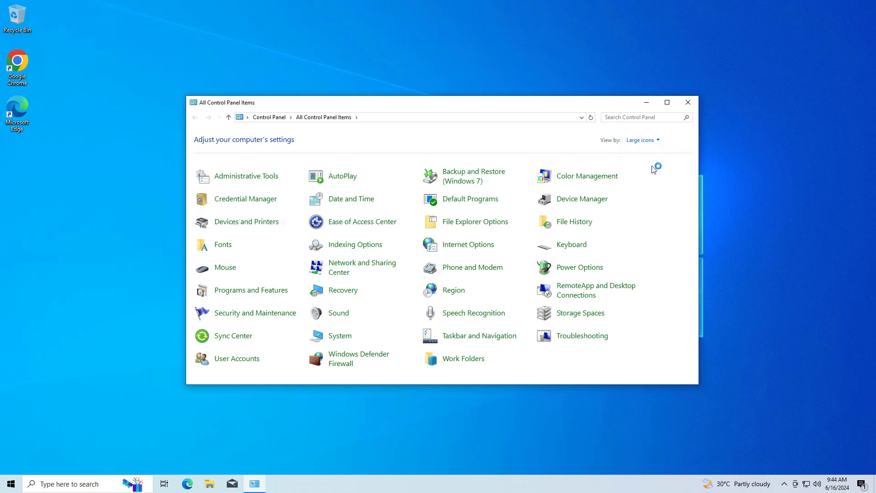
{"action": "left_click", "coordinate": [350, 359]}
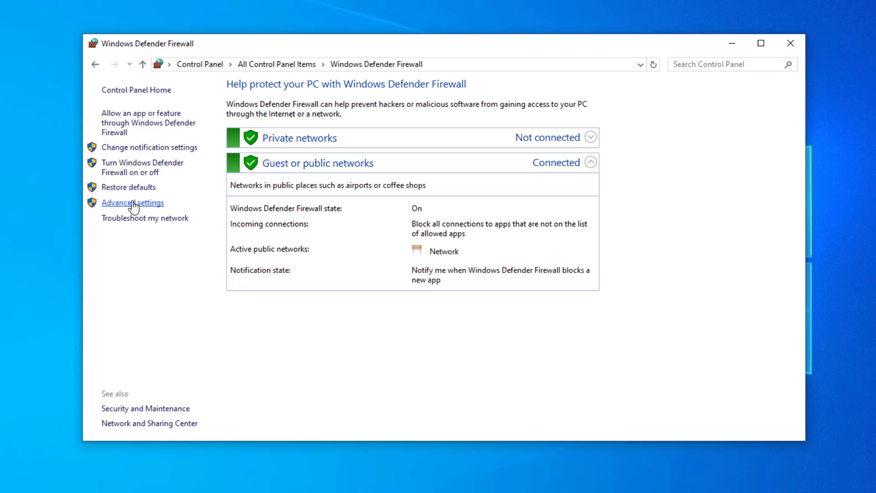
Restore the default policy in Windows Defender Firewall with Advanced Security, confirming both prompts
{"action": "left_click", "coordinate": [132, 203]}
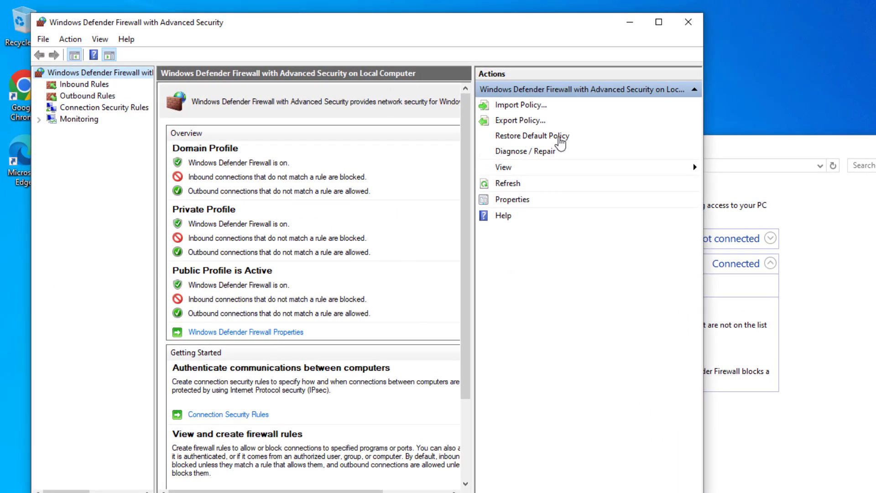
{"action": "left_click", "coordinate": [525, 144]}
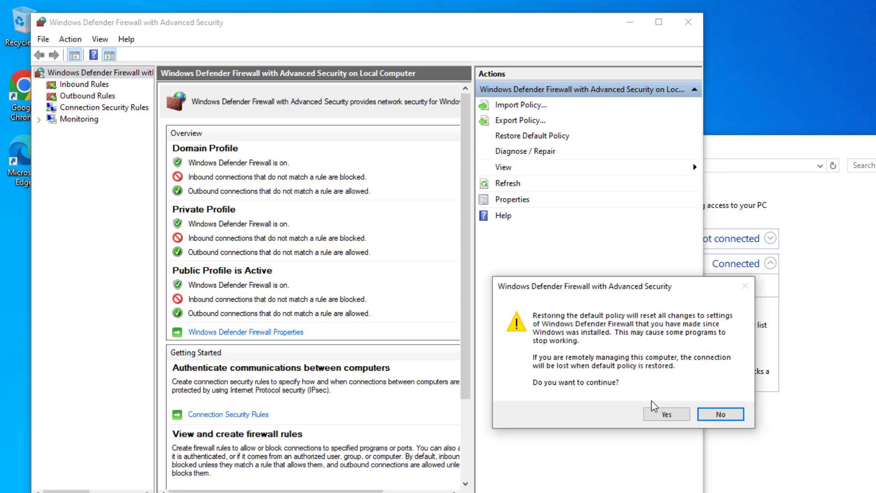
{"action": "left_click", "coordinate": [665, 414]}
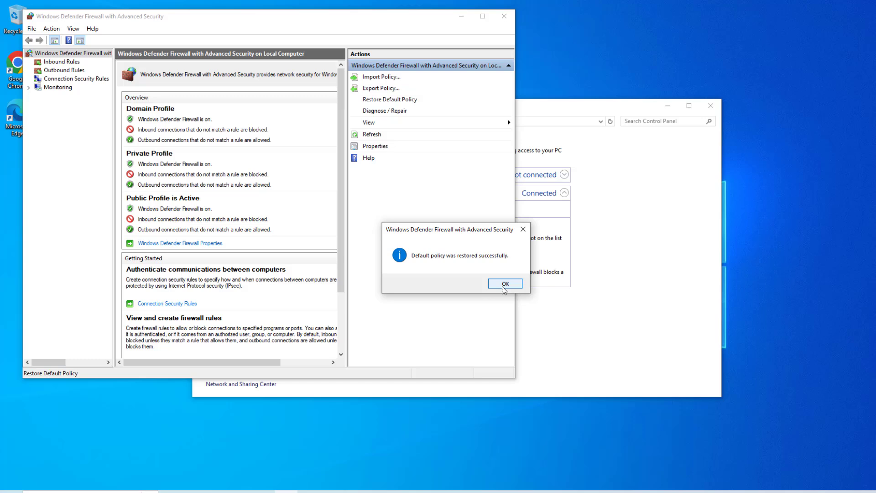
{"action": "left_click", "coordinate": [690, 387]}
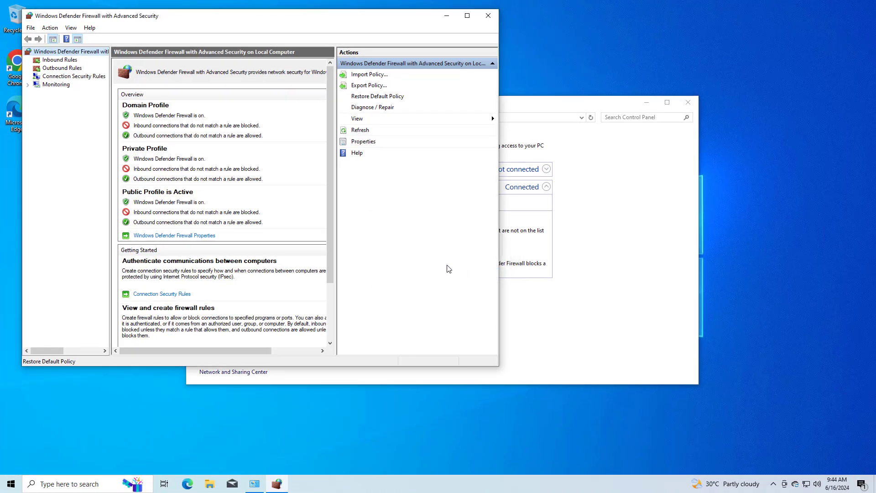
Close the advanced security and Control Panel firewall windows and open the Start menu
{"action": "left_click", "coordinate": [487, 17]}
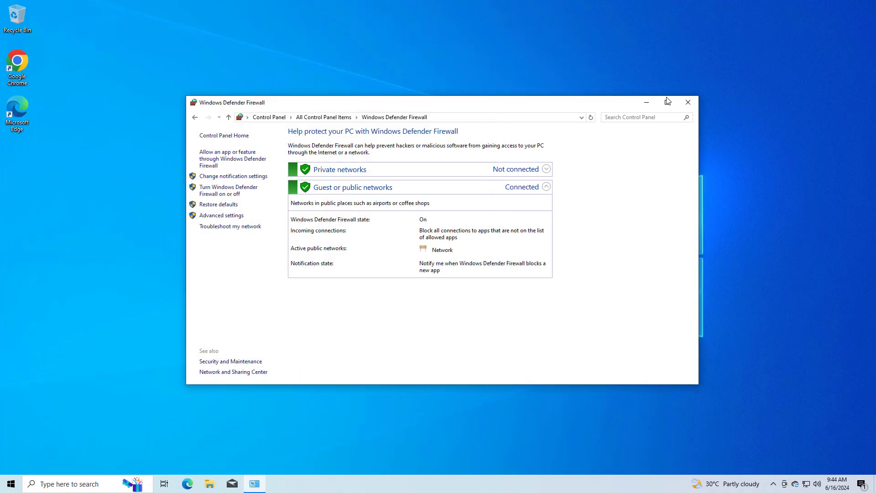
{"action": "left_click", "coordinate": [688, 103]}
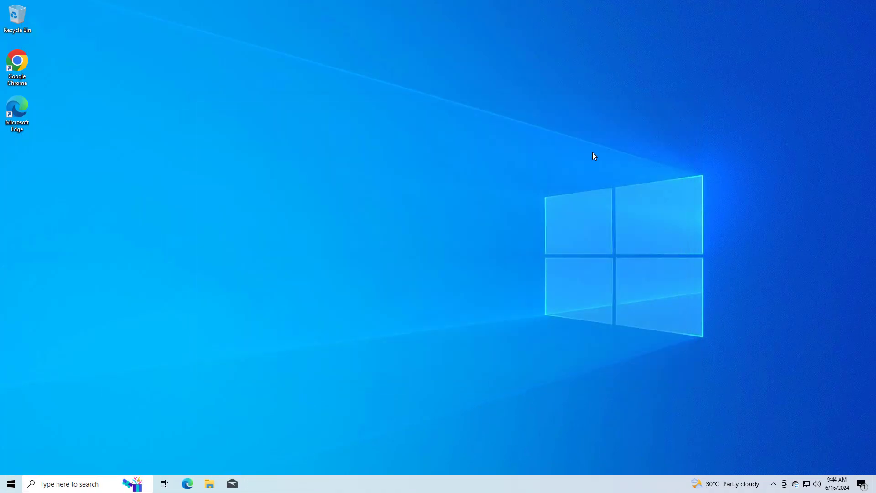
{"action": "left_click", "coordinate": [13, 489]}
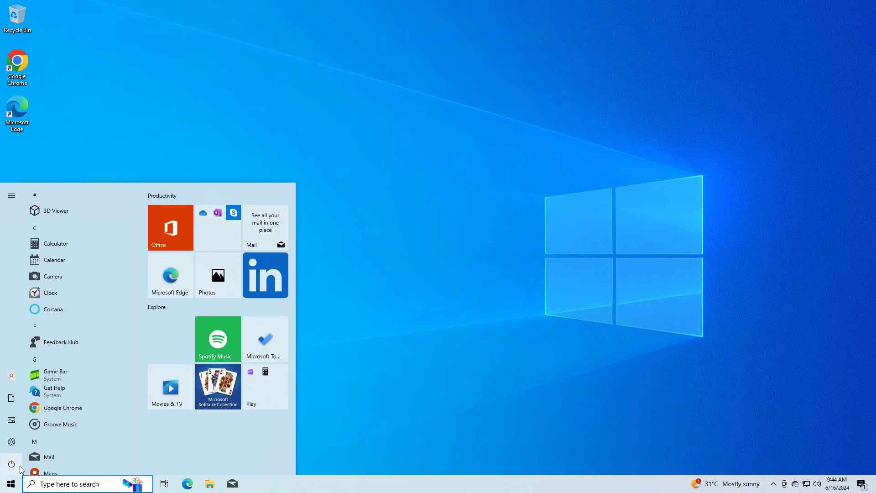